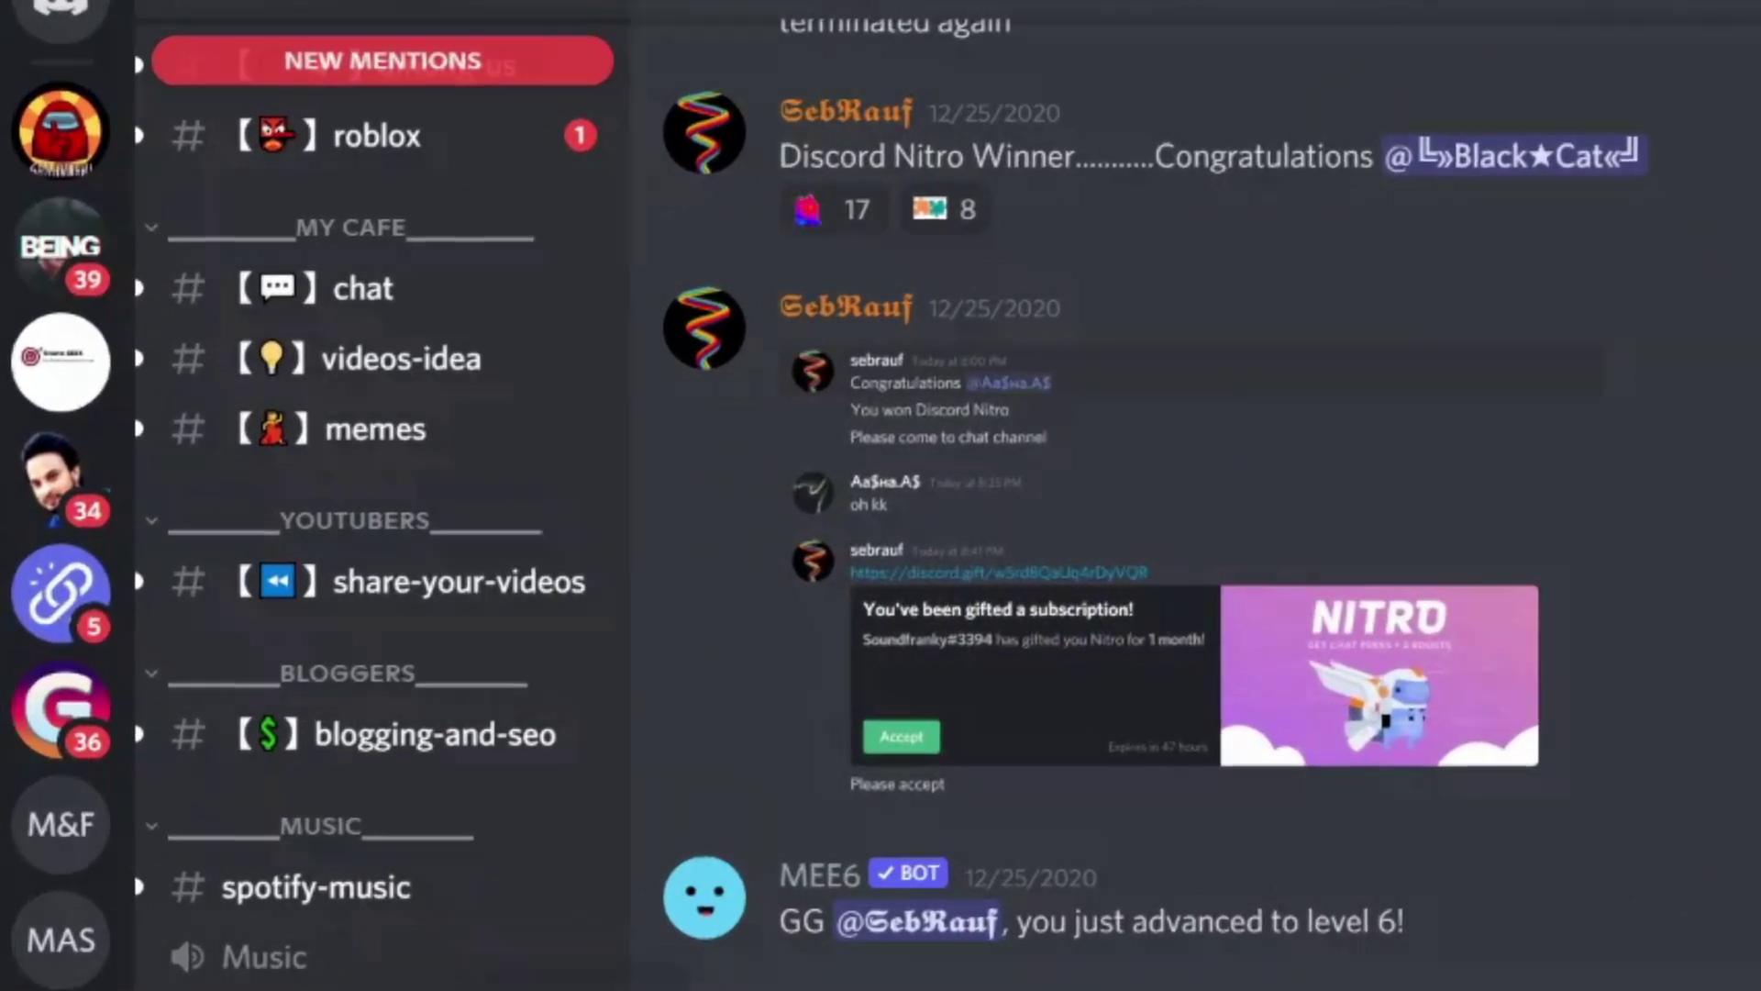
Go to Privacy & Safety in User Settings and scroll down to the Request all of my Data section.
{"action": "left_click", "coordinate": [395, 895]}
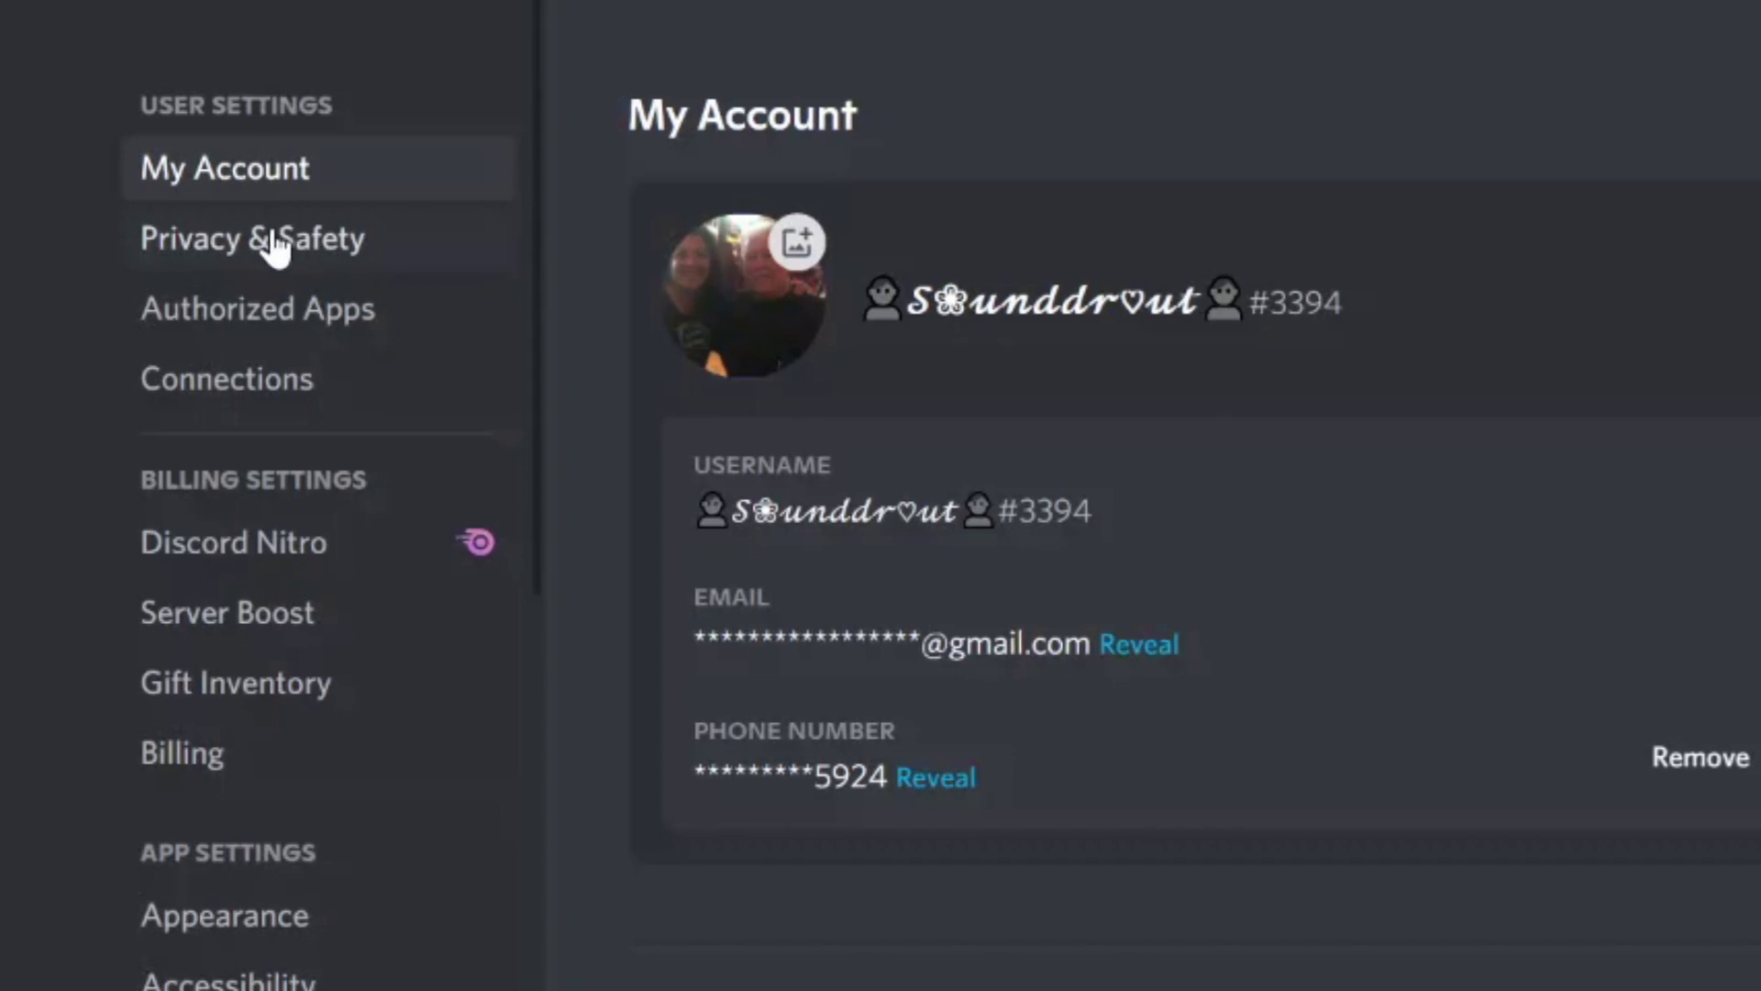
{"action": "left_click", "coordinate": [275, 246]}
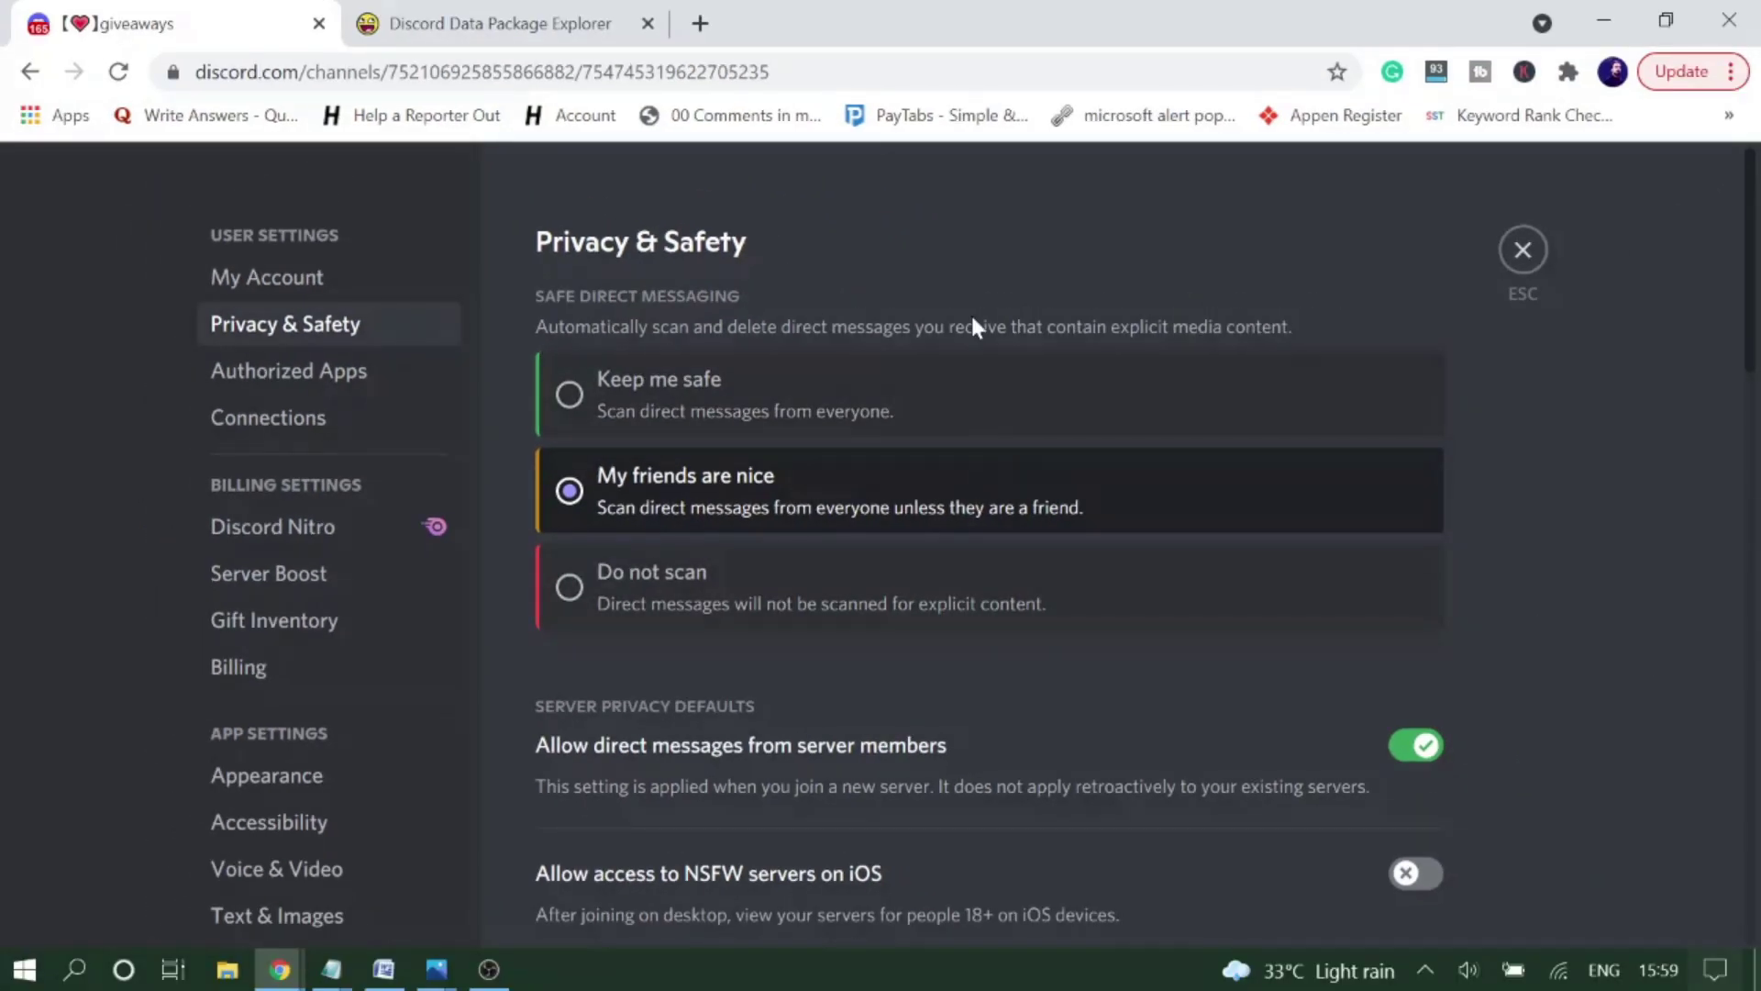
{"action": "scroll", "coordinate": [975, 339], "scroll_direction": "down", "scroll_amount": 10}
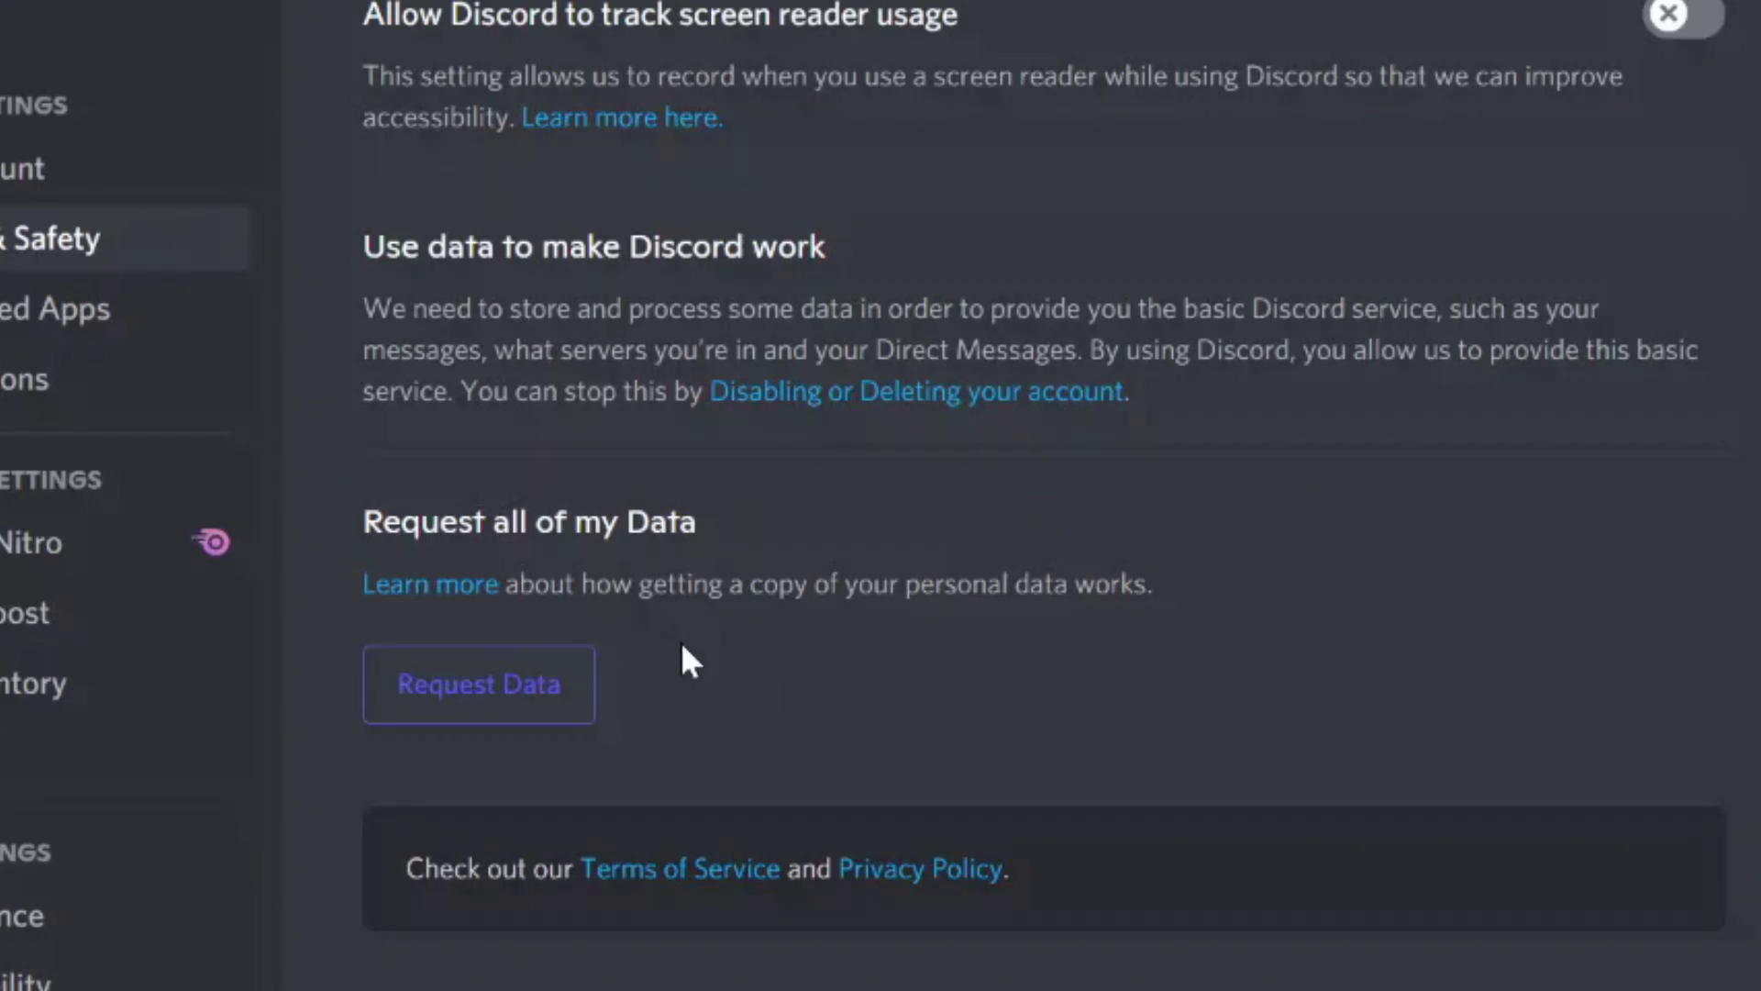
Request a full copy of the account data, confirm it, and dismiss the notice about July 23rd 2021.
{"action": "left_click", "coordinate": [490, 704]}
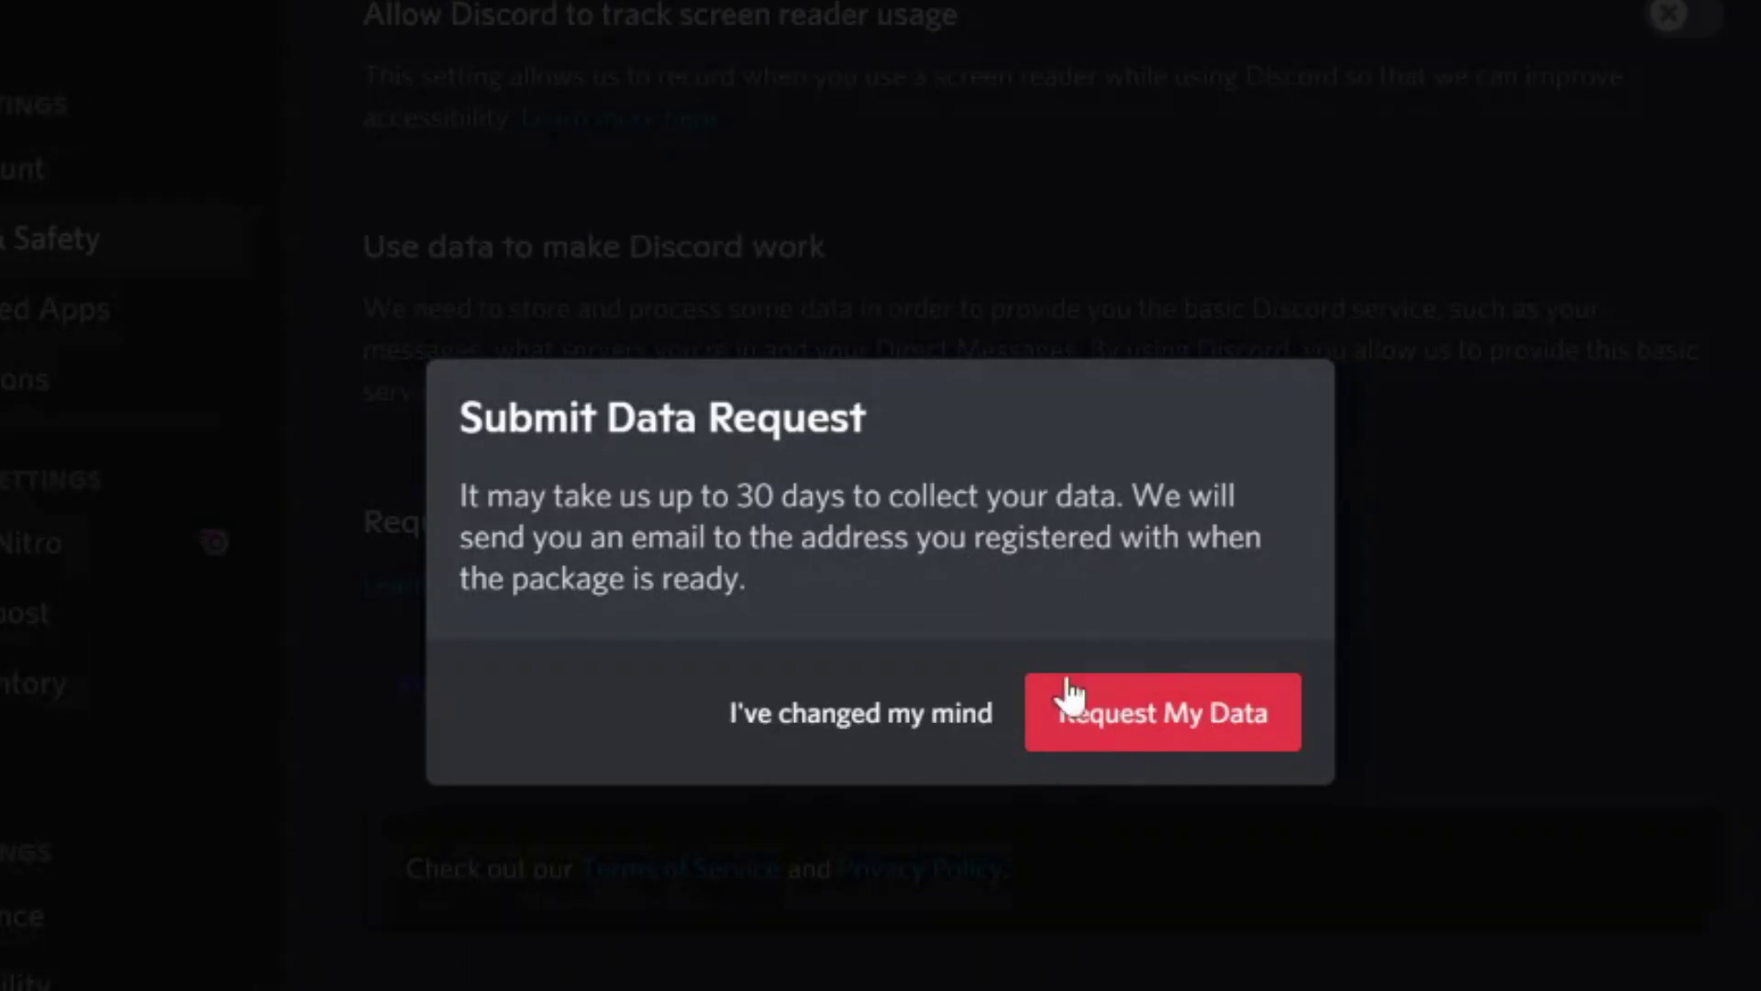
{"action": "left_click", "coordinate": [1161, 720]}
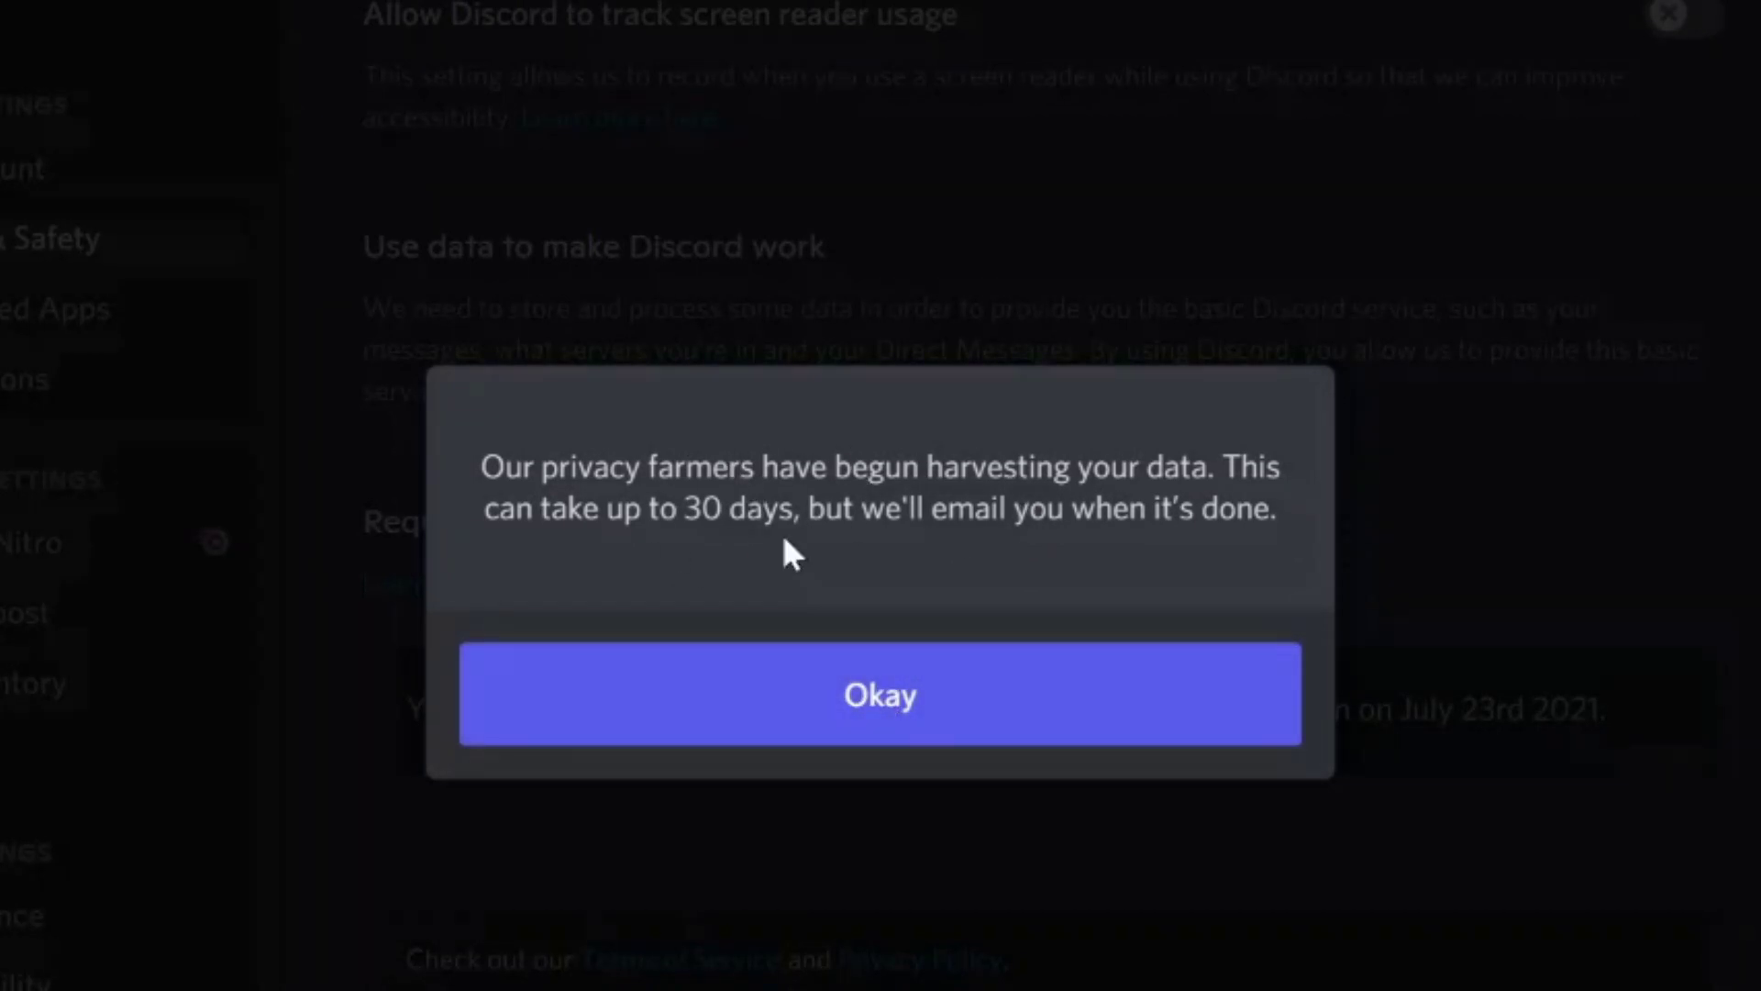
{"action": "left_click", "coordinate": [863, 702]}
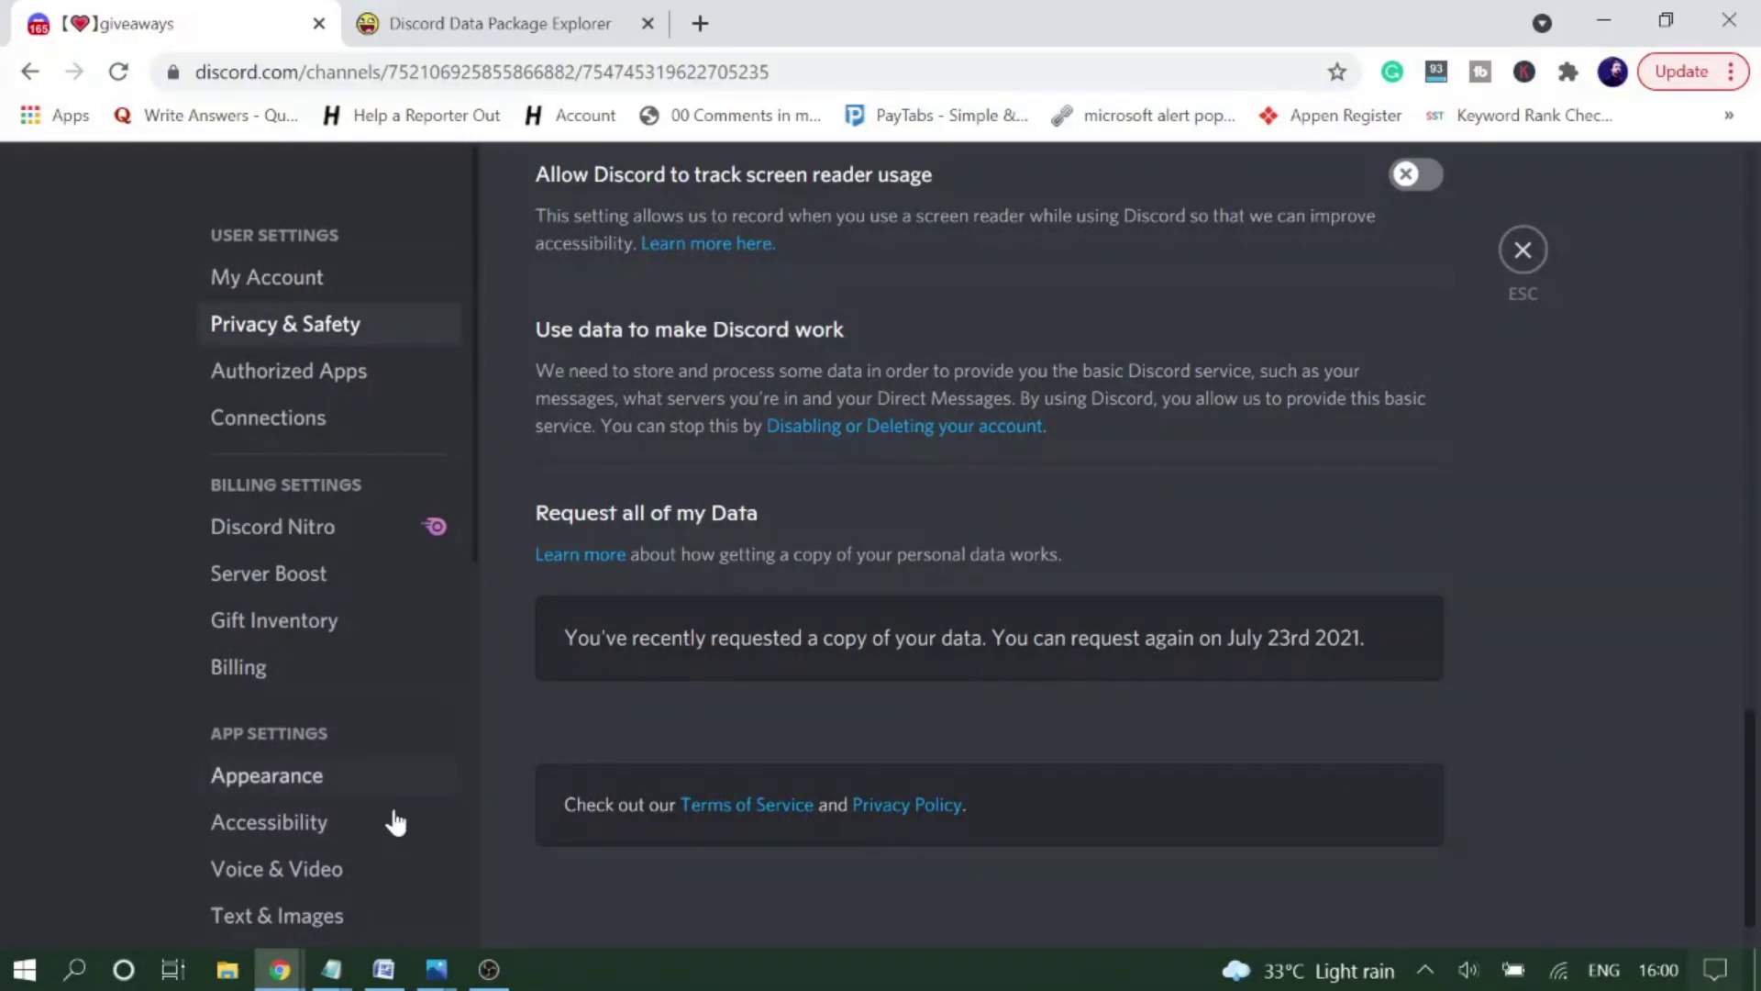
View the 'Your Discord data package is ready!' email screenshot in Photos, then bring the other window forward.
{"action": "mouse_move", "coordinate": [435, 968]}
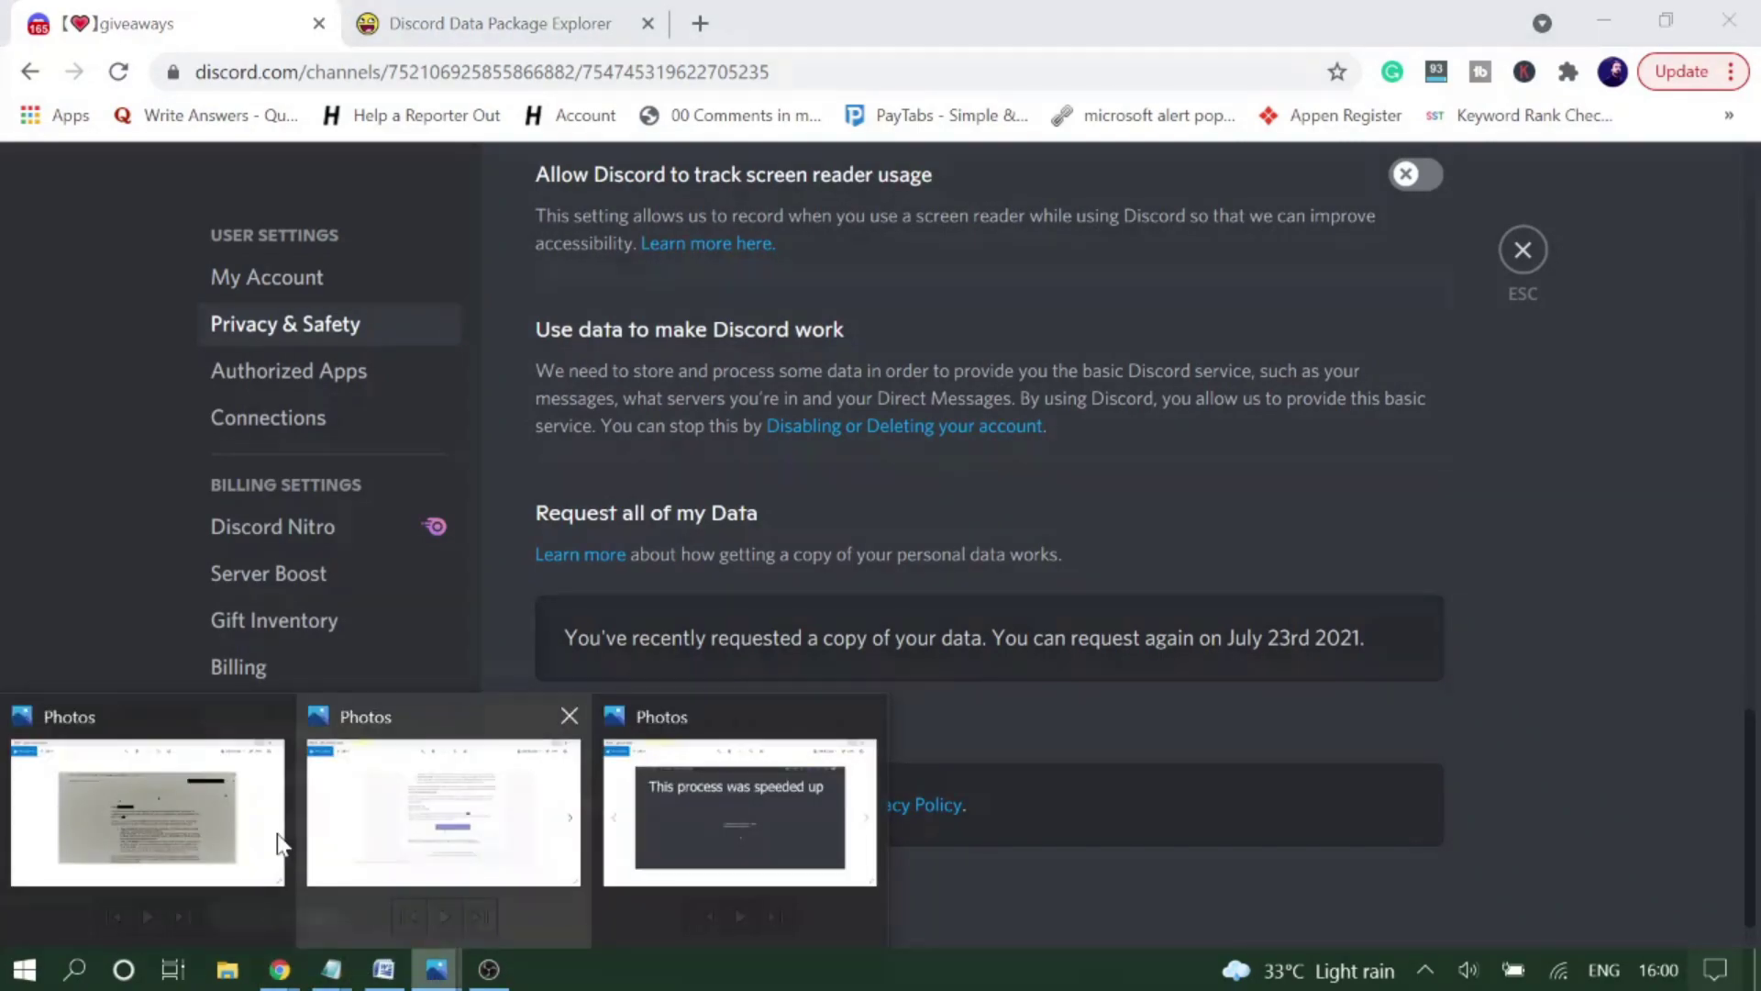
{"action": "left_click", "coordinate": [764, 739]}
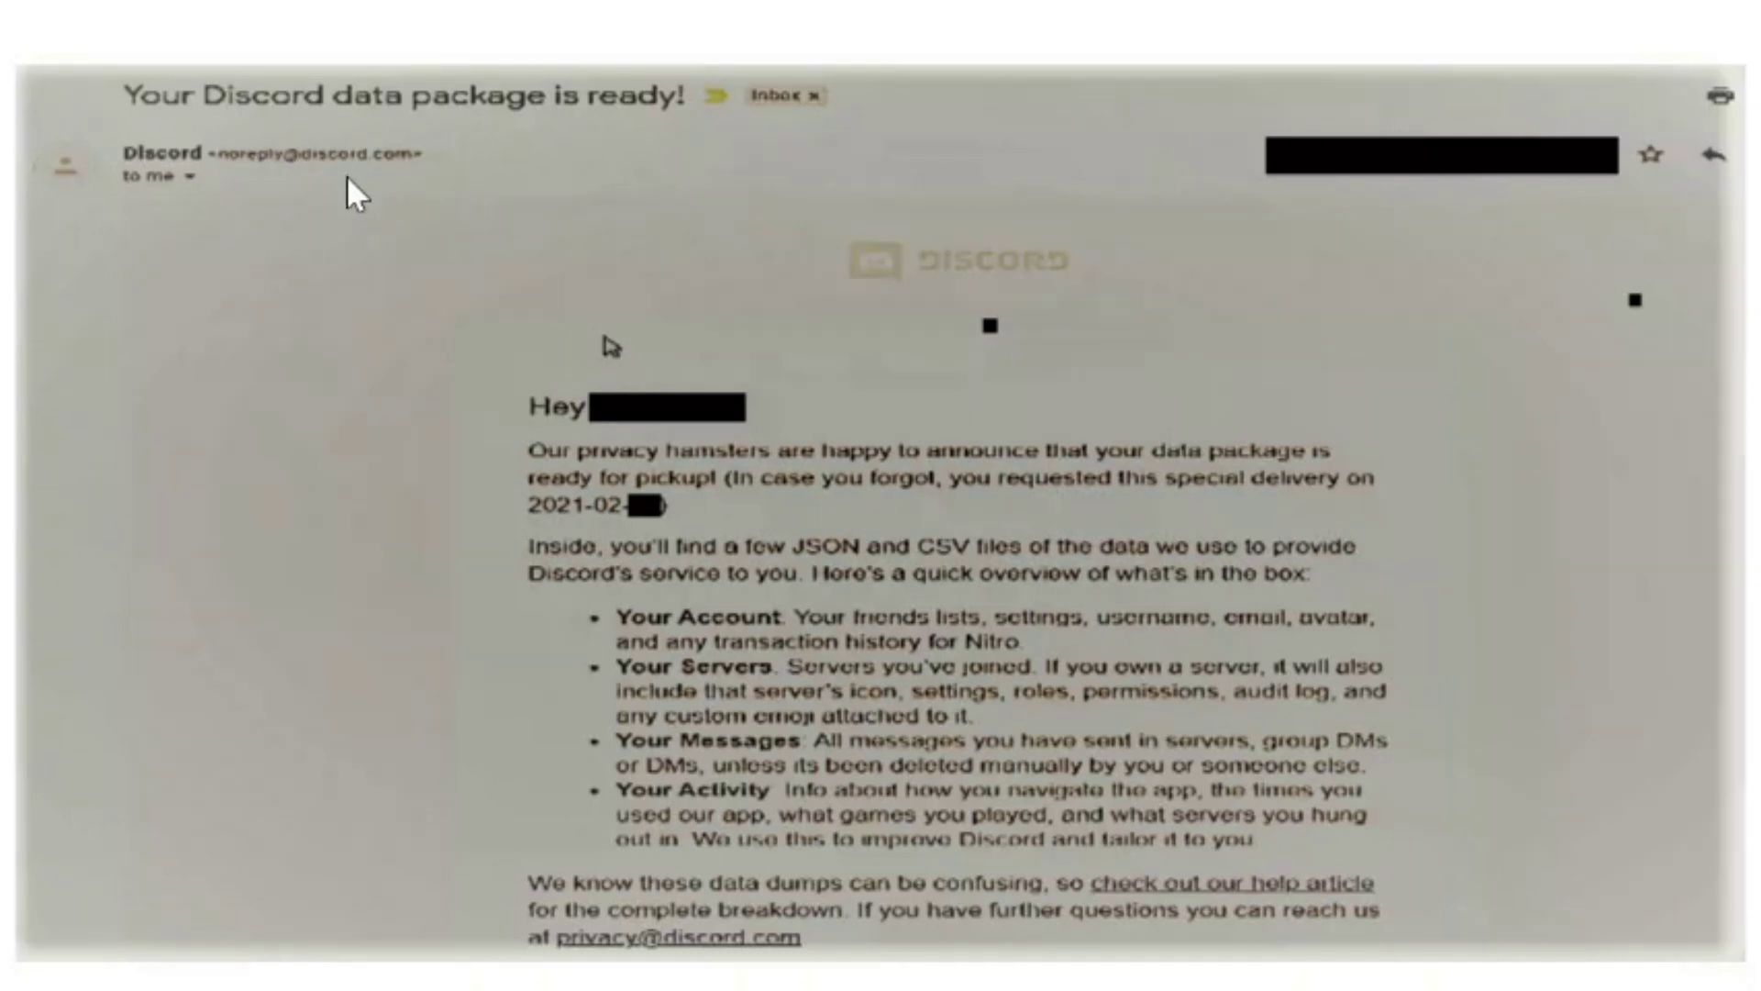
{"action": "mouse_move", "coordinate": [445, 987]}
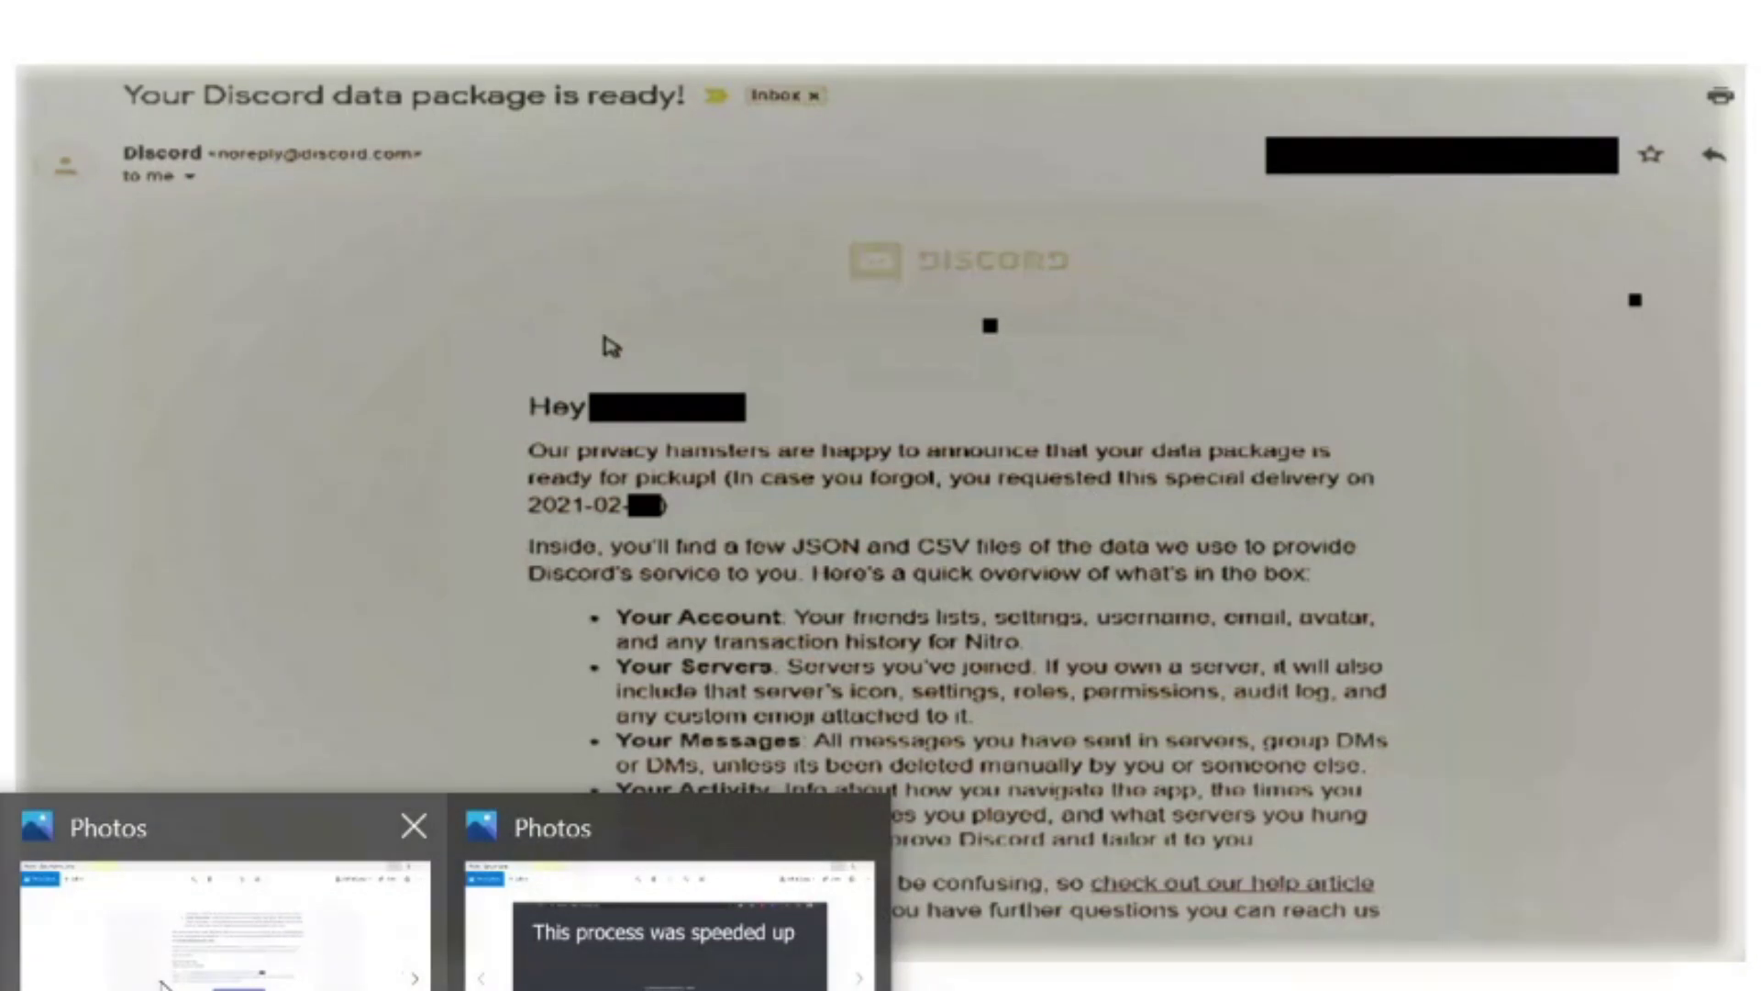
{"action": "left_click", "coordinate": [165, 983]}
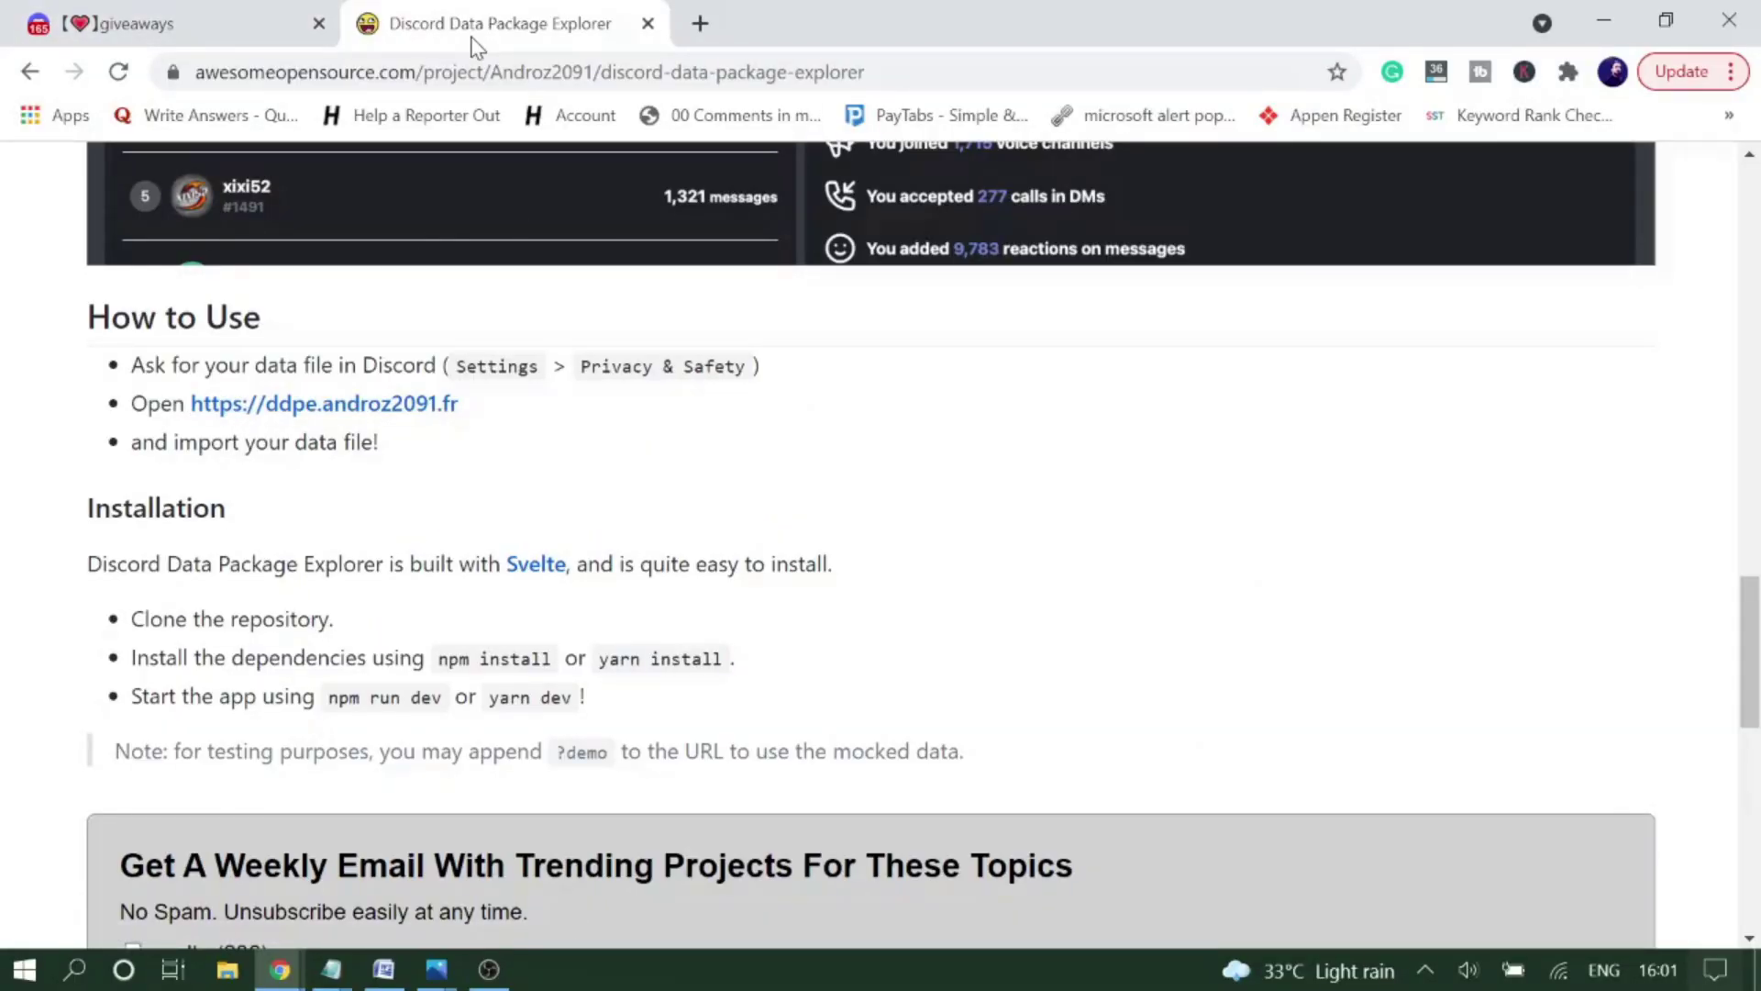
Open ddpe.androz2091.fr in a new browser tab, scroll to its data-upload step, and minimize Photos.
{"action": "left_click", "coordinate": [368, 412]}
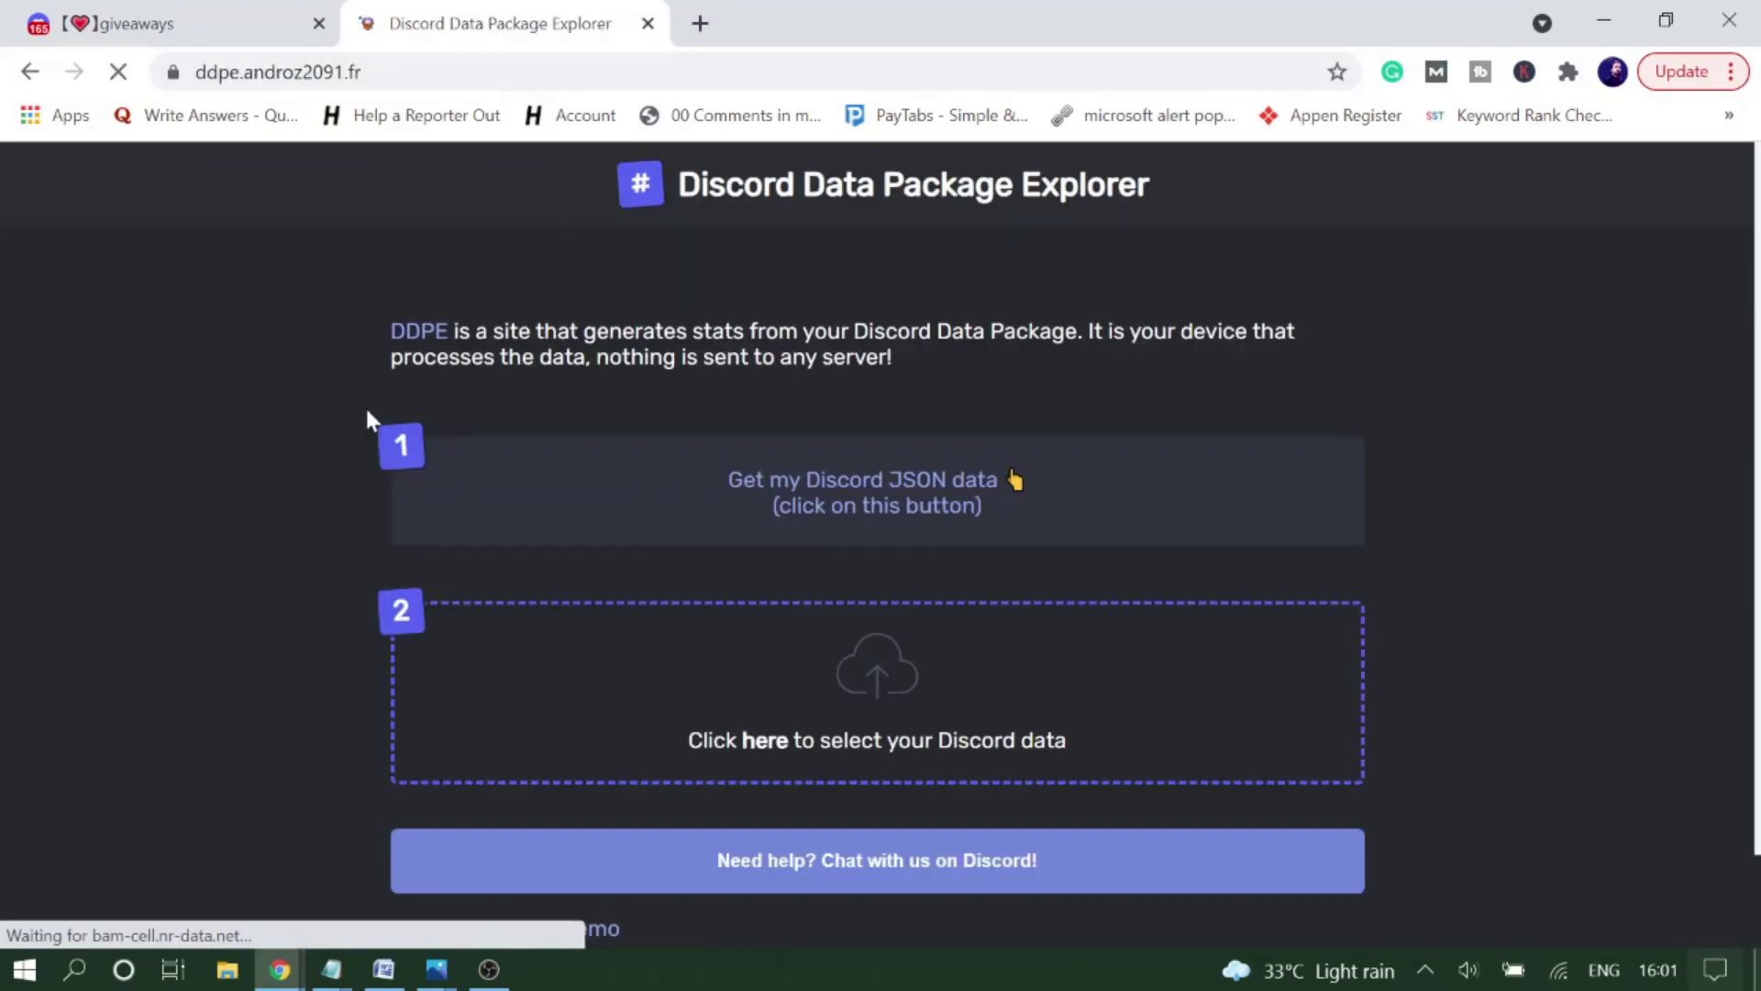
{"action": "left_click", "coordinate": [449, 71]}
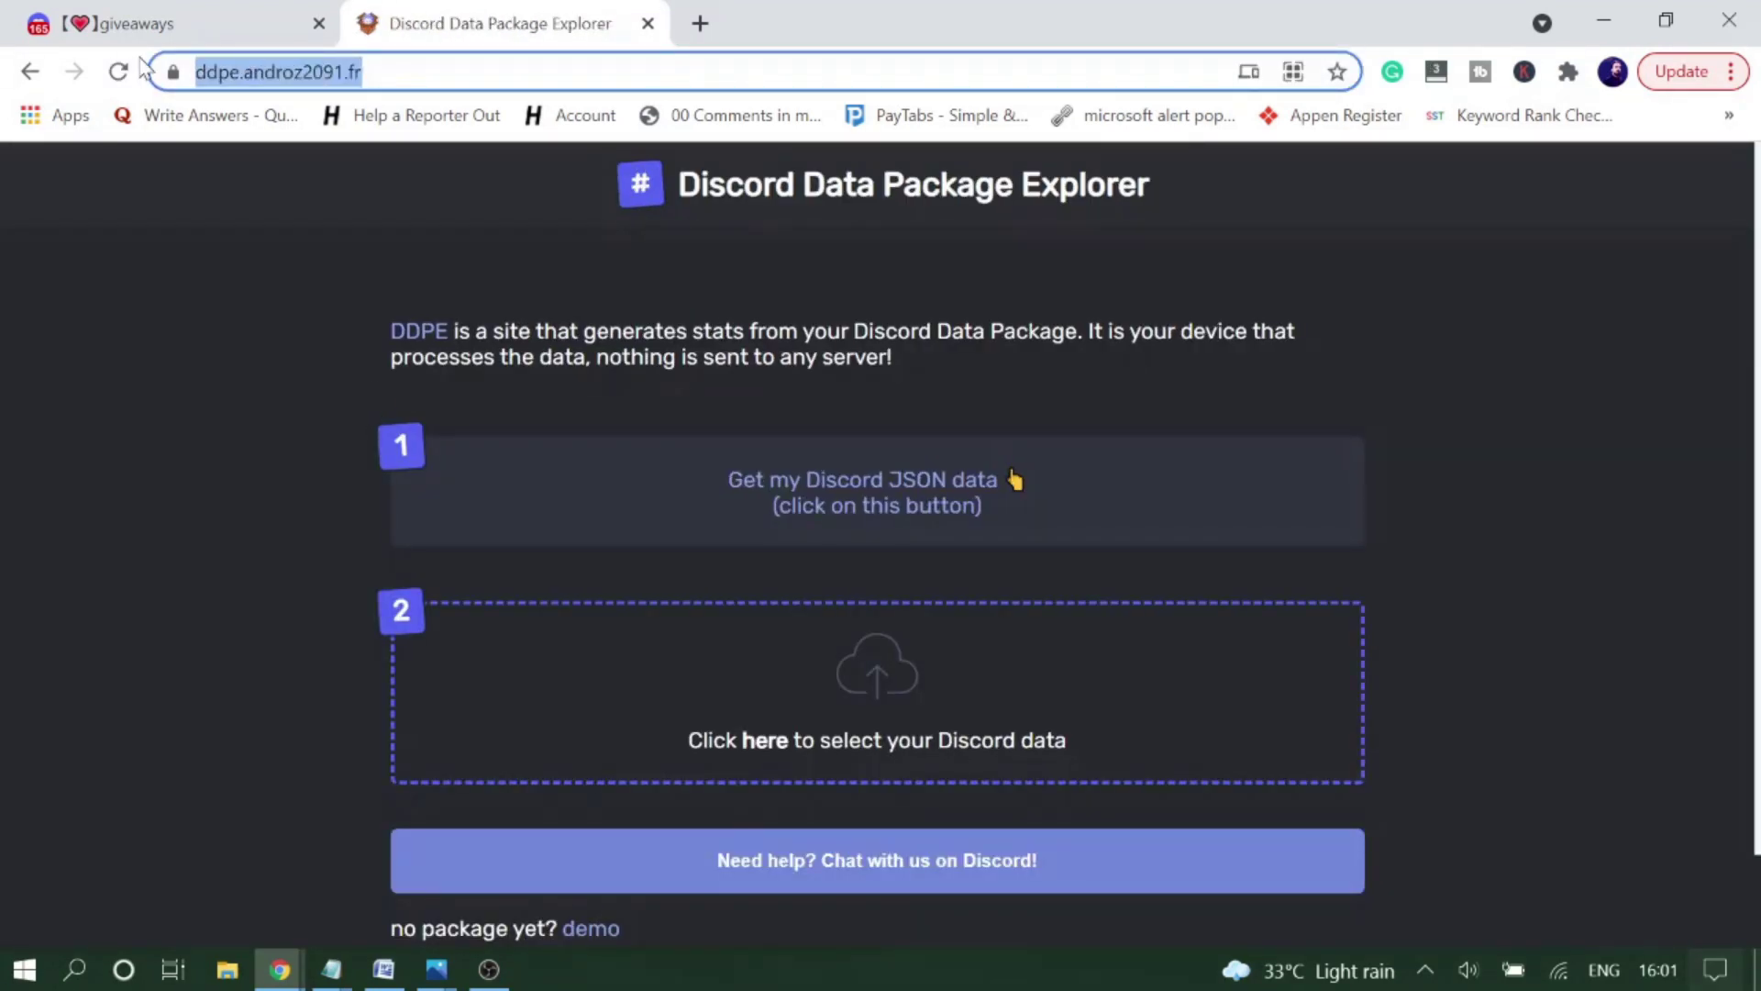
{"action": "left_click", "coordinate": [699, 24]}
{"action": "type", "text": "https://ddpe.androz2091.fr/"}
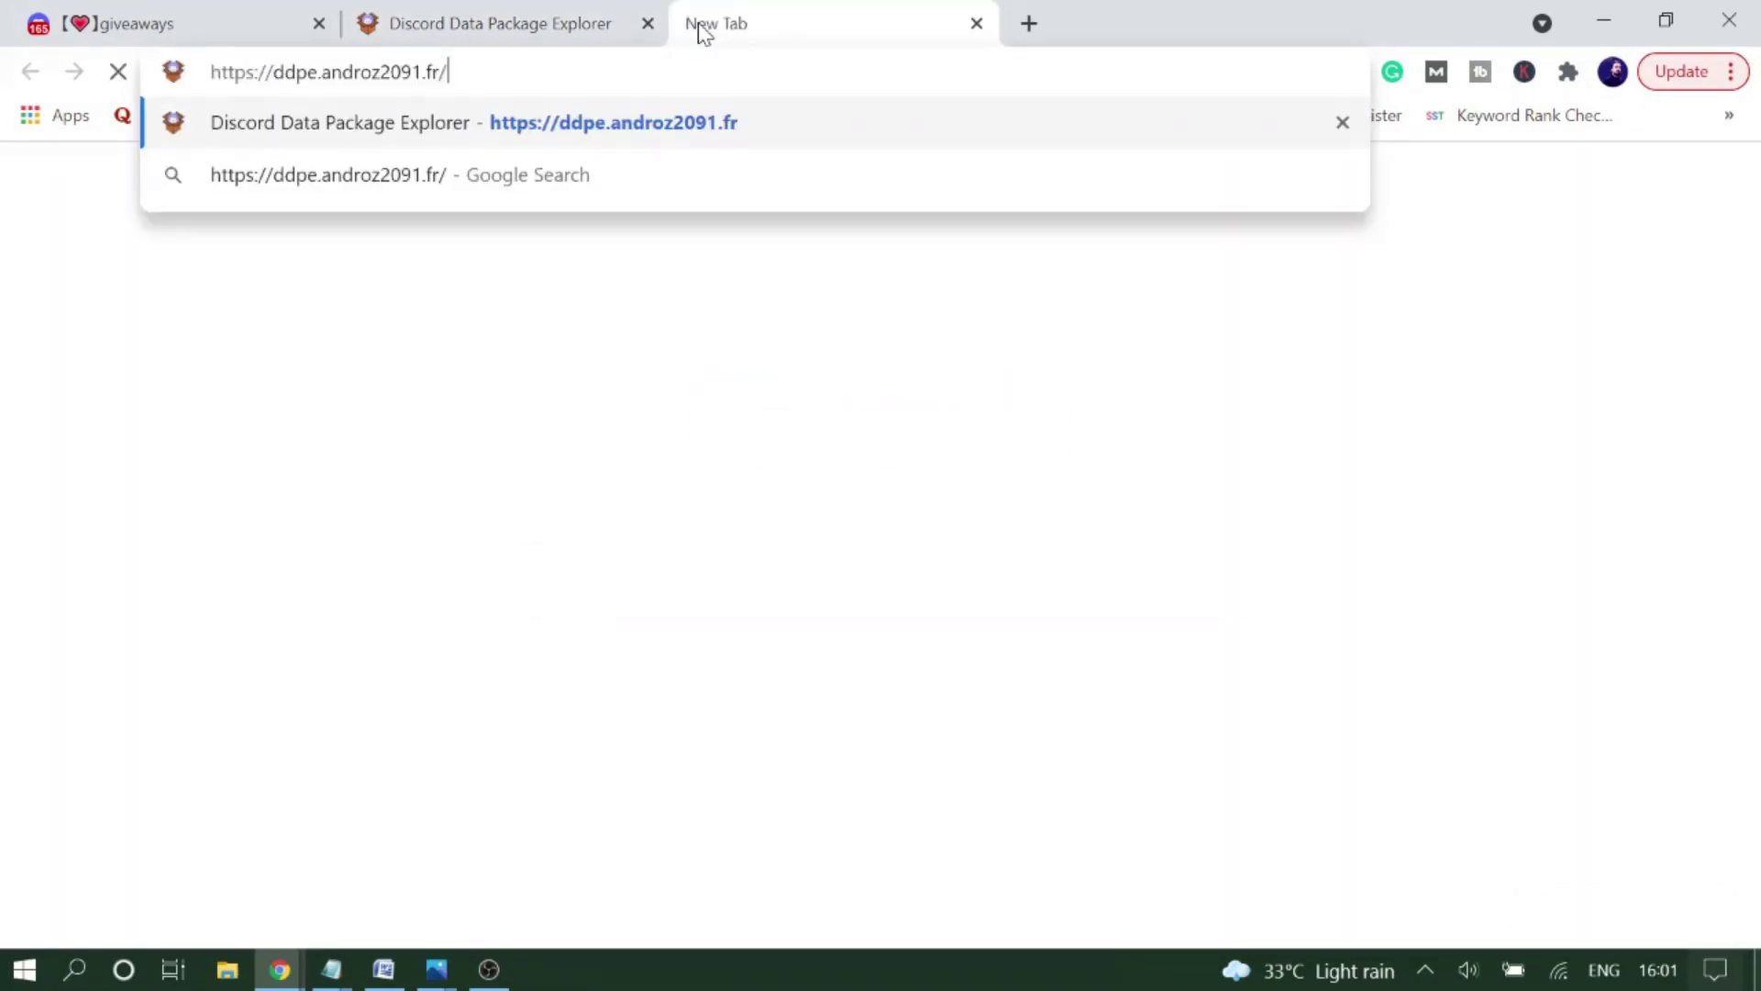
{"action": "key", "text": "Return"}
{"action": "scroll", "coordinate": [774, 550], "scroll_direction": "down", "scroll_amount": 1}
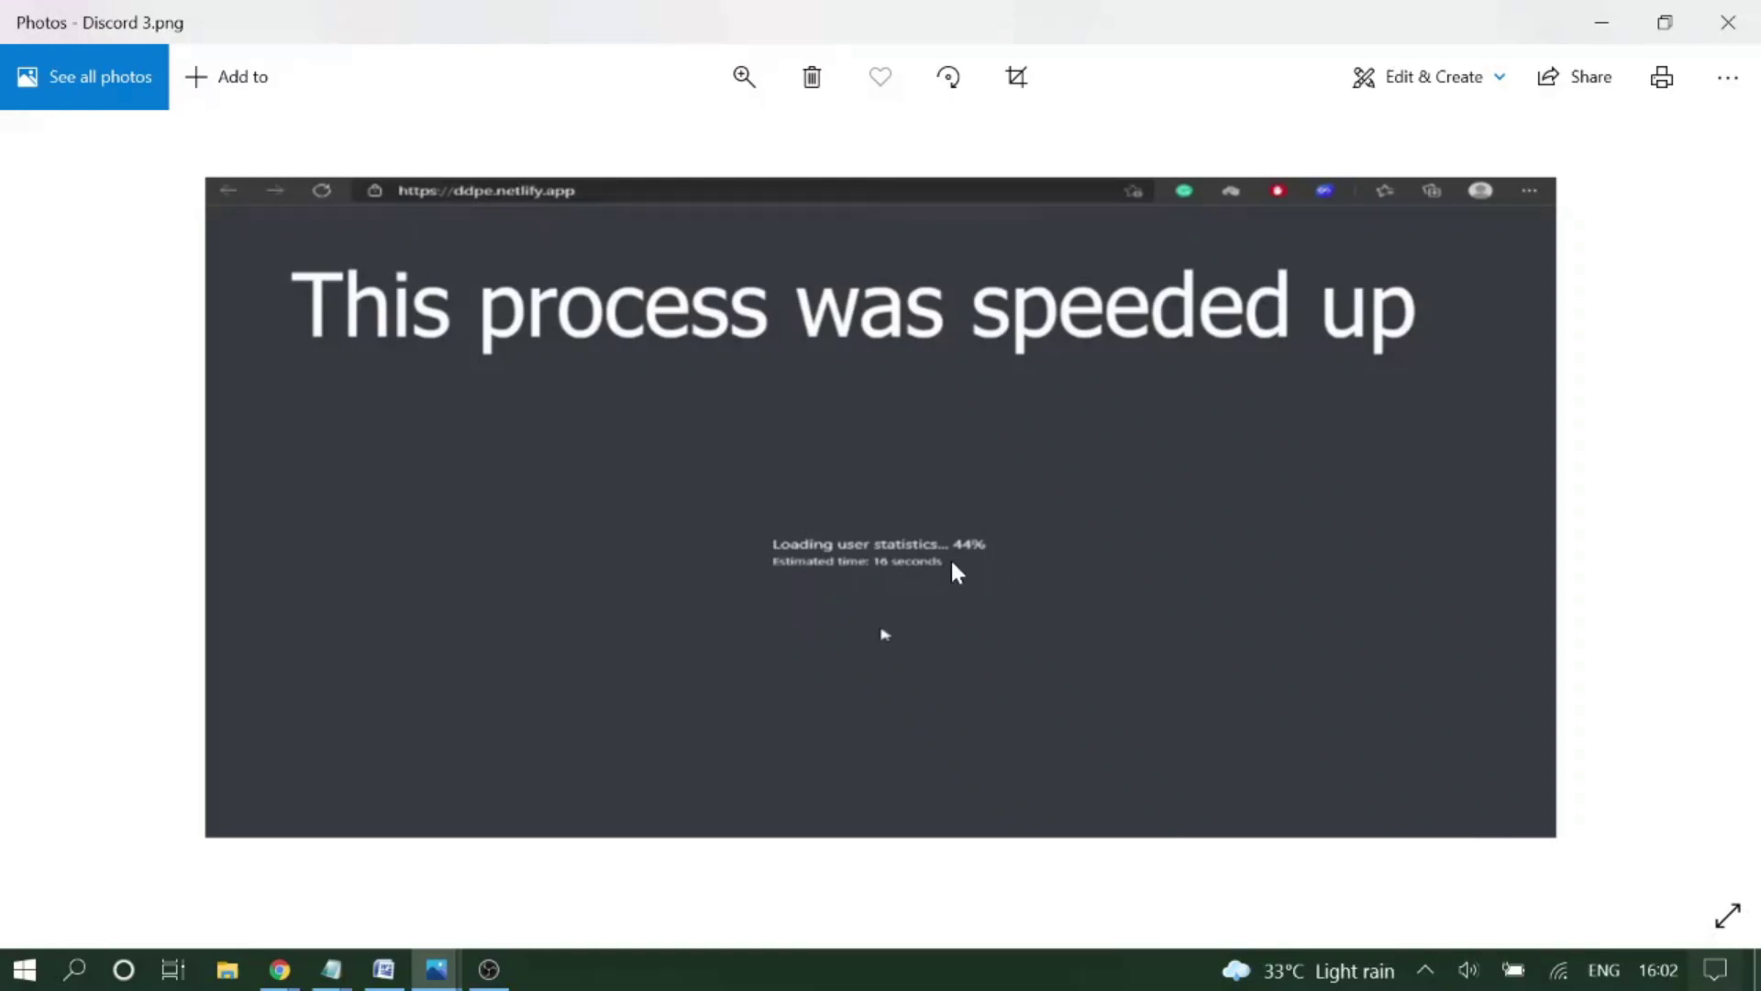
{"action": "left_click", "coordinate": [1603, 22]}
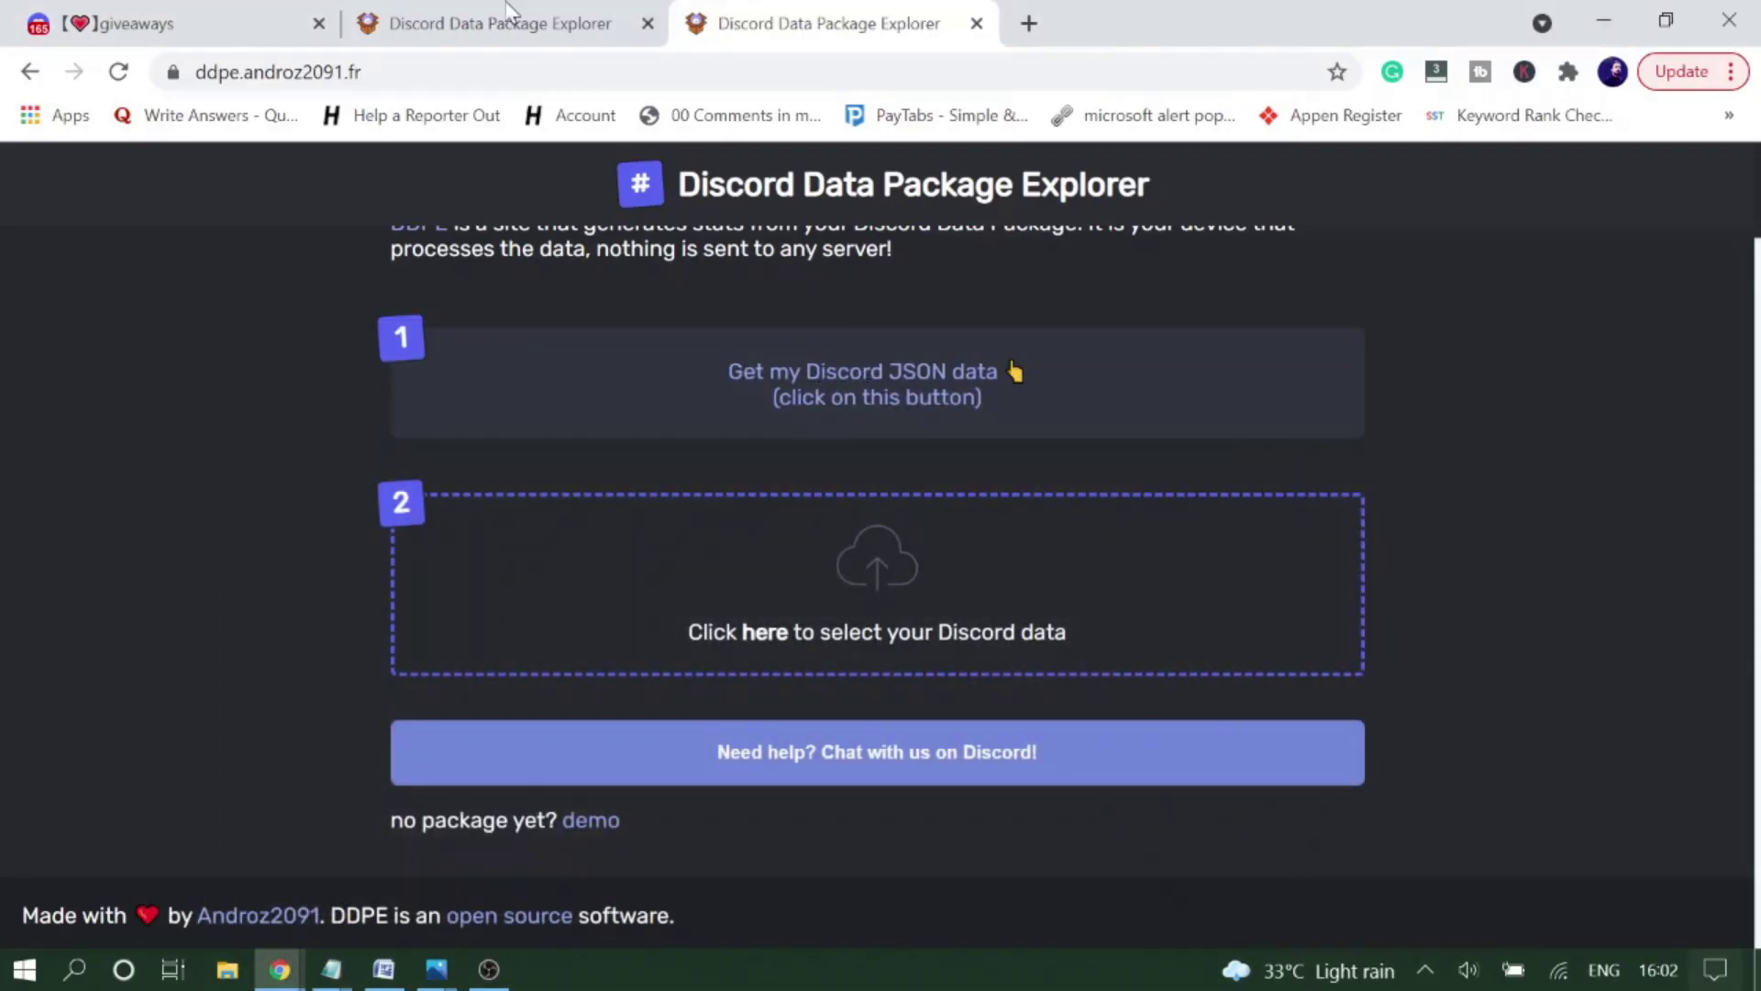
Return to the awesomeopensource project page and scroll to the example stats of top users and hourly activity.
{"action": "left_click", "coordinate": [506, 13]}
{"action": "left_click", "coordinate": [30, 72]}
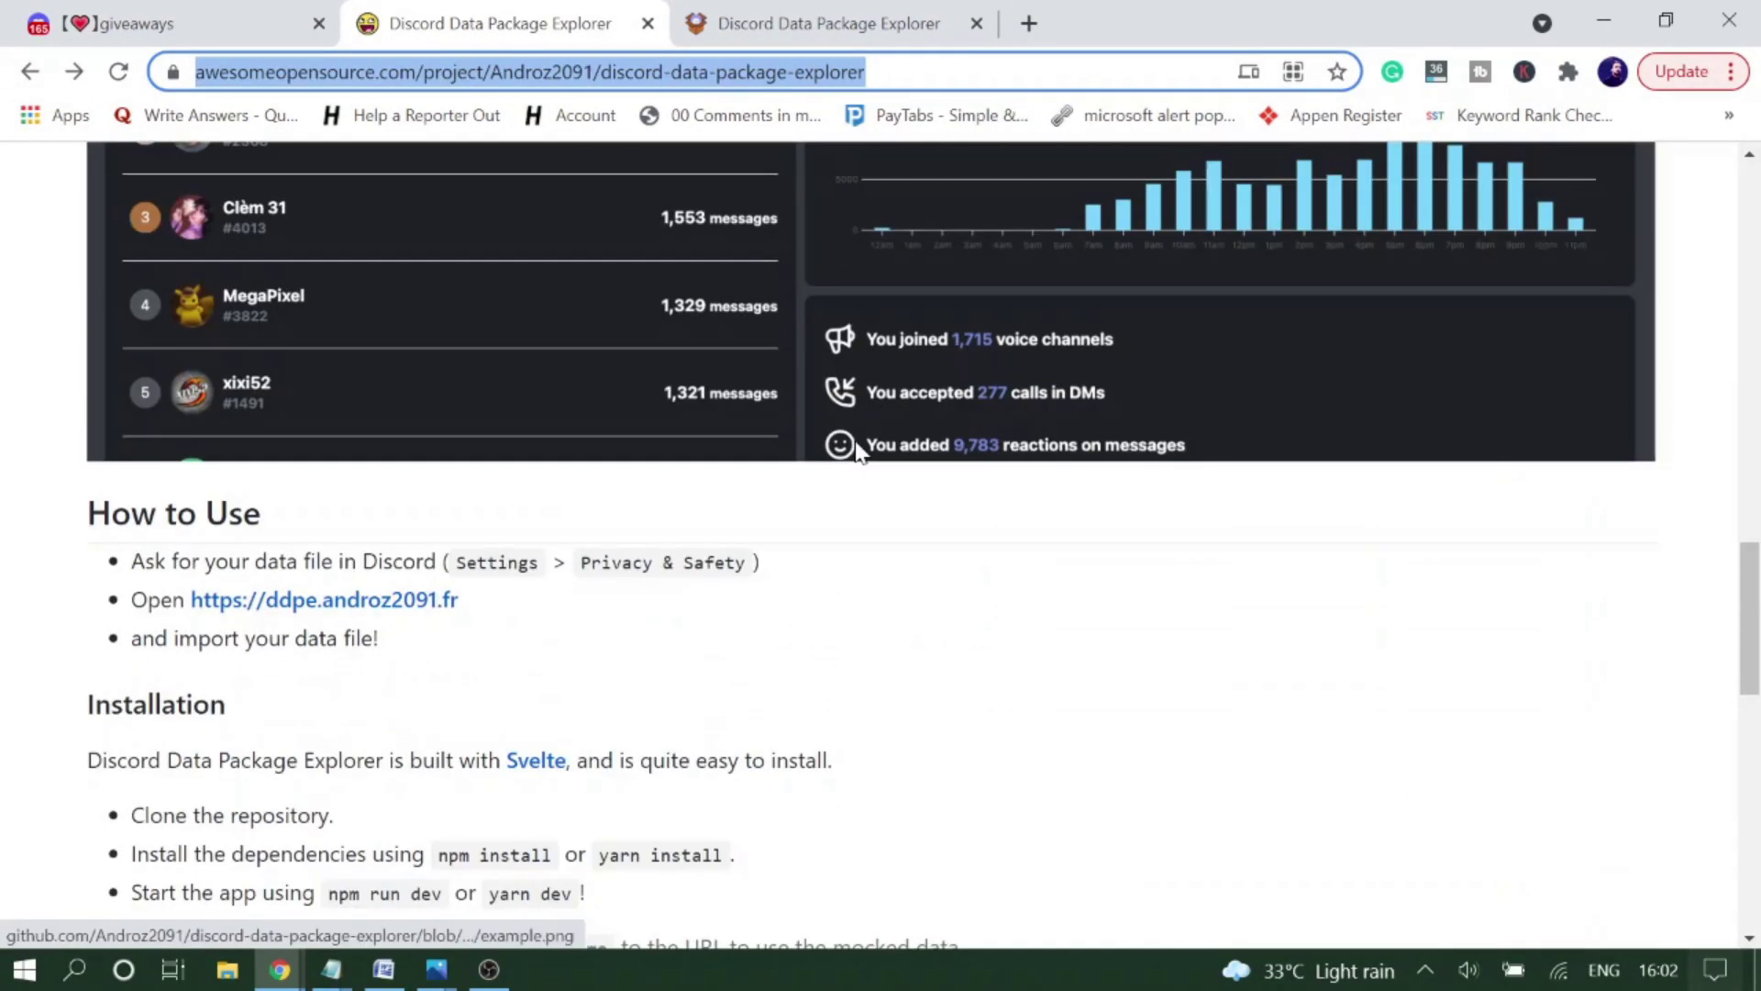
{"action": "scroll", "coordinate": [857, 449], "scroll_direction": "up", "scroll_amount": 5}
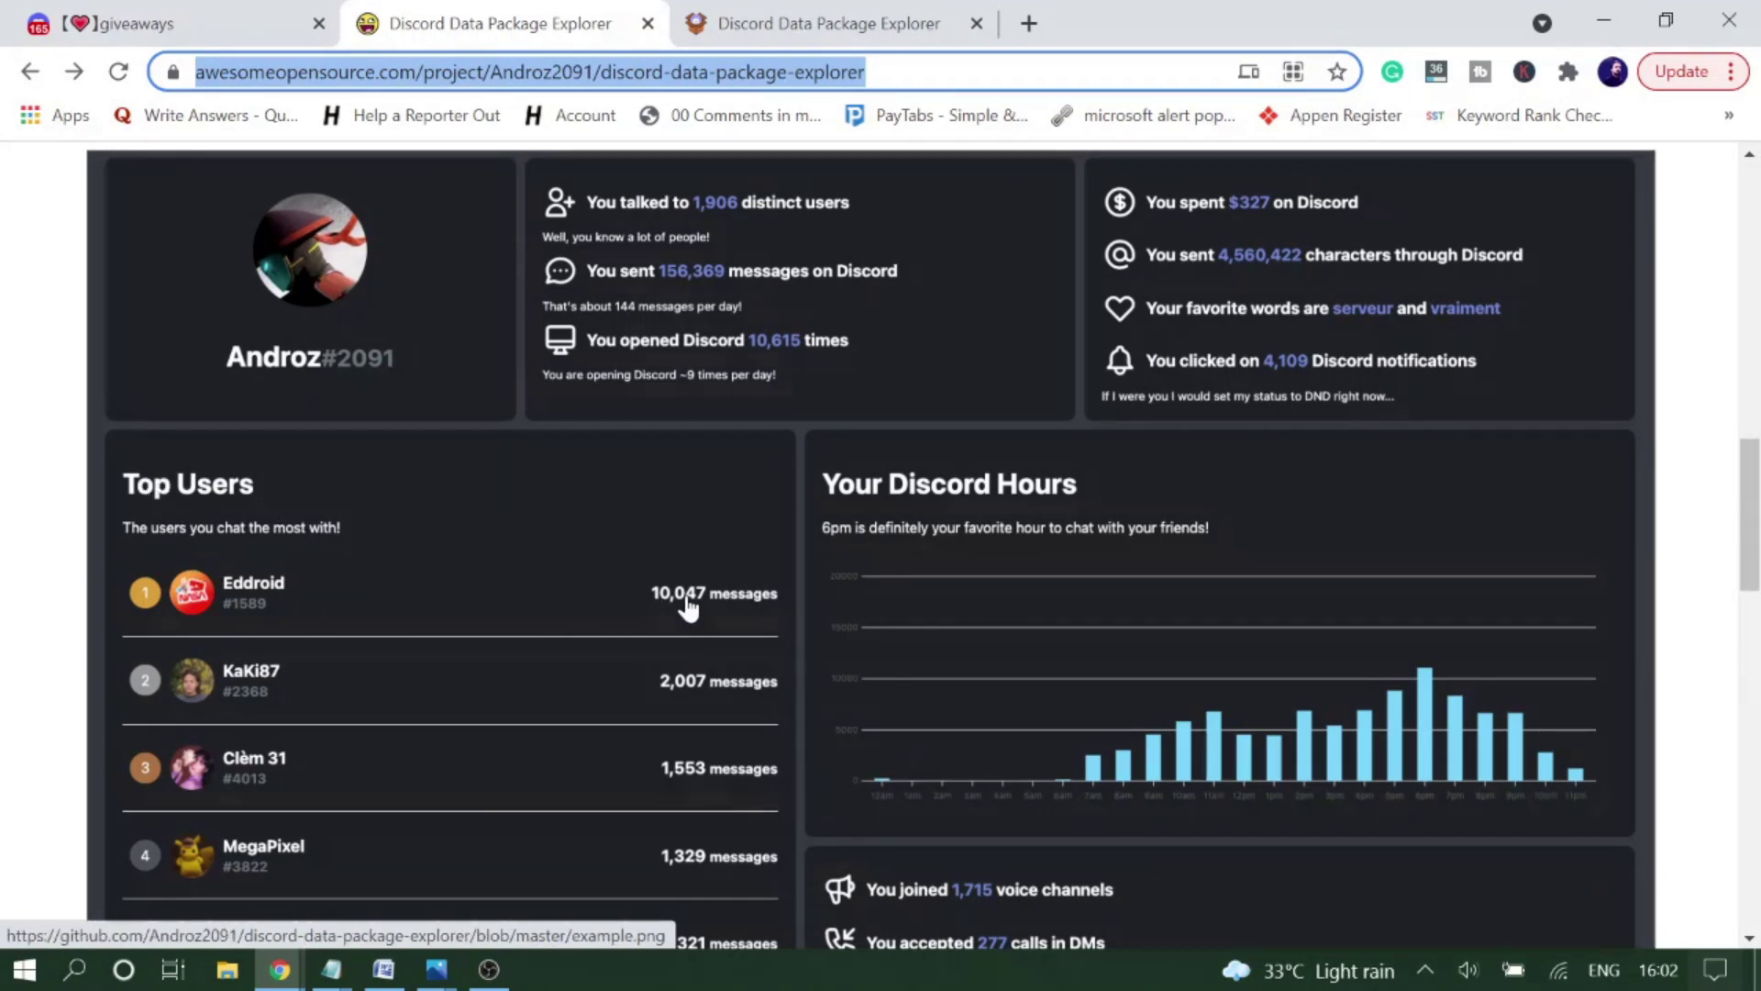
{"action": "scroll", "coordinate": [932, 513], "scroll_direction": "down", "scroll_amount": 2}
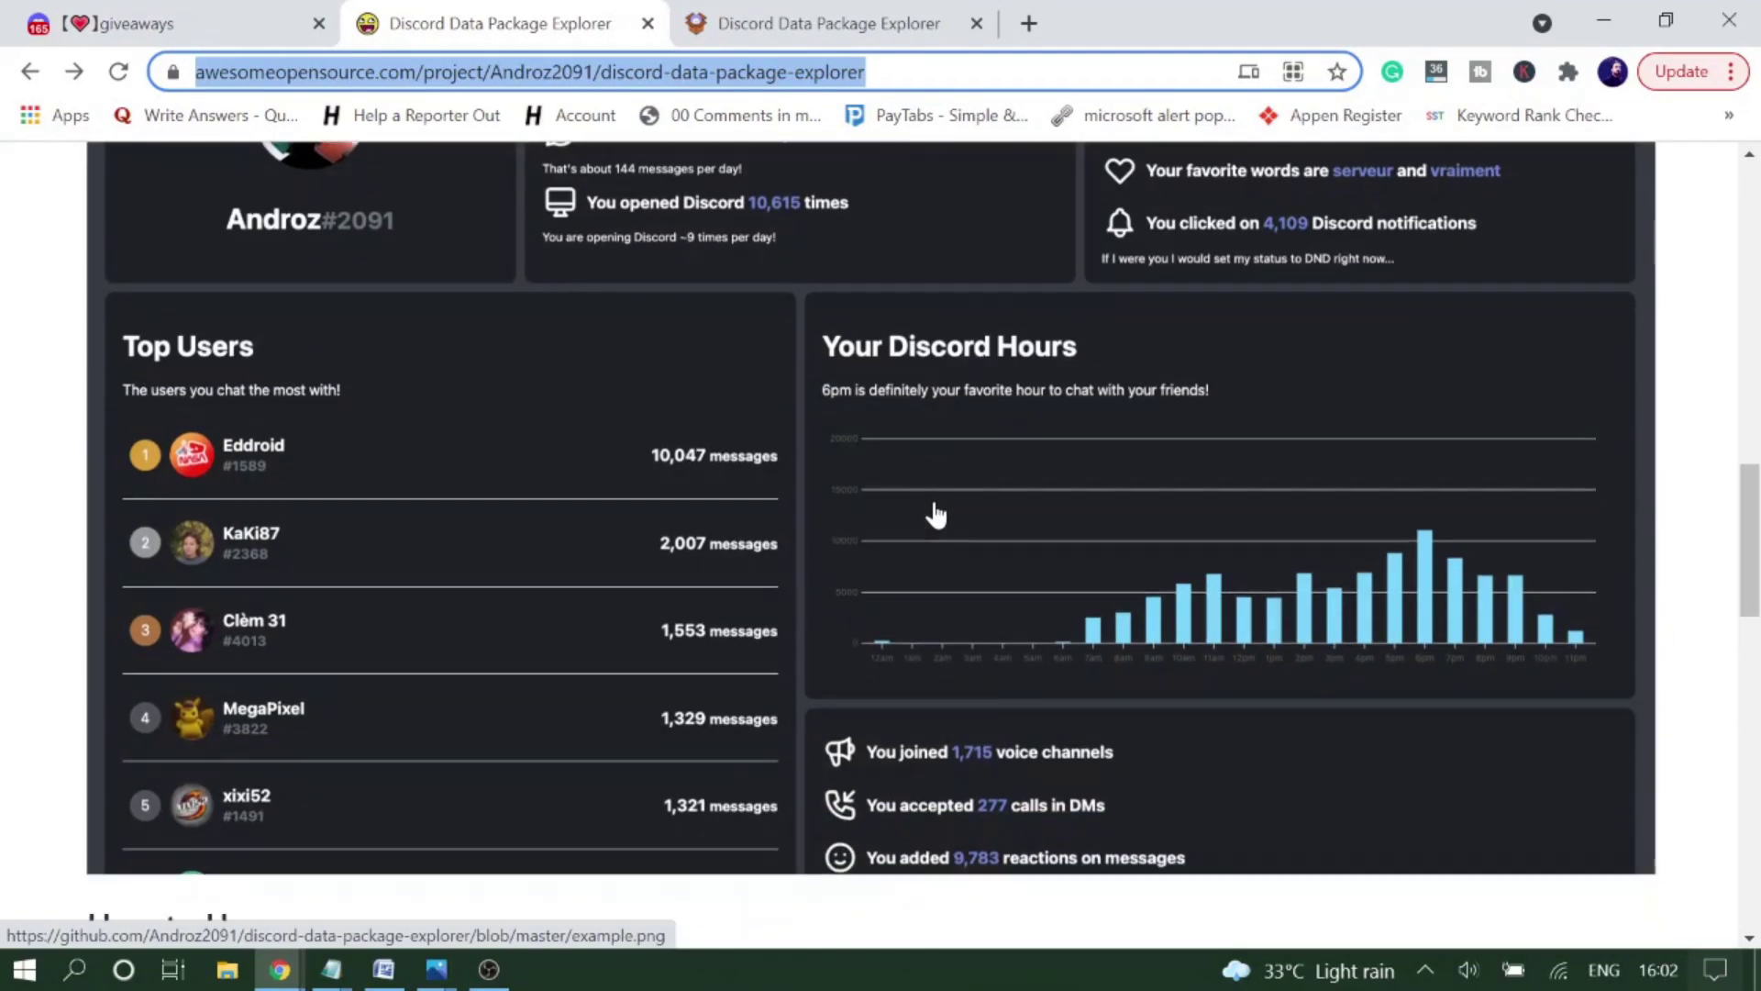
{"action": "scroll", "coordinate": [960, 587], "scroll_direction": "down", "scroll_amount": 2}
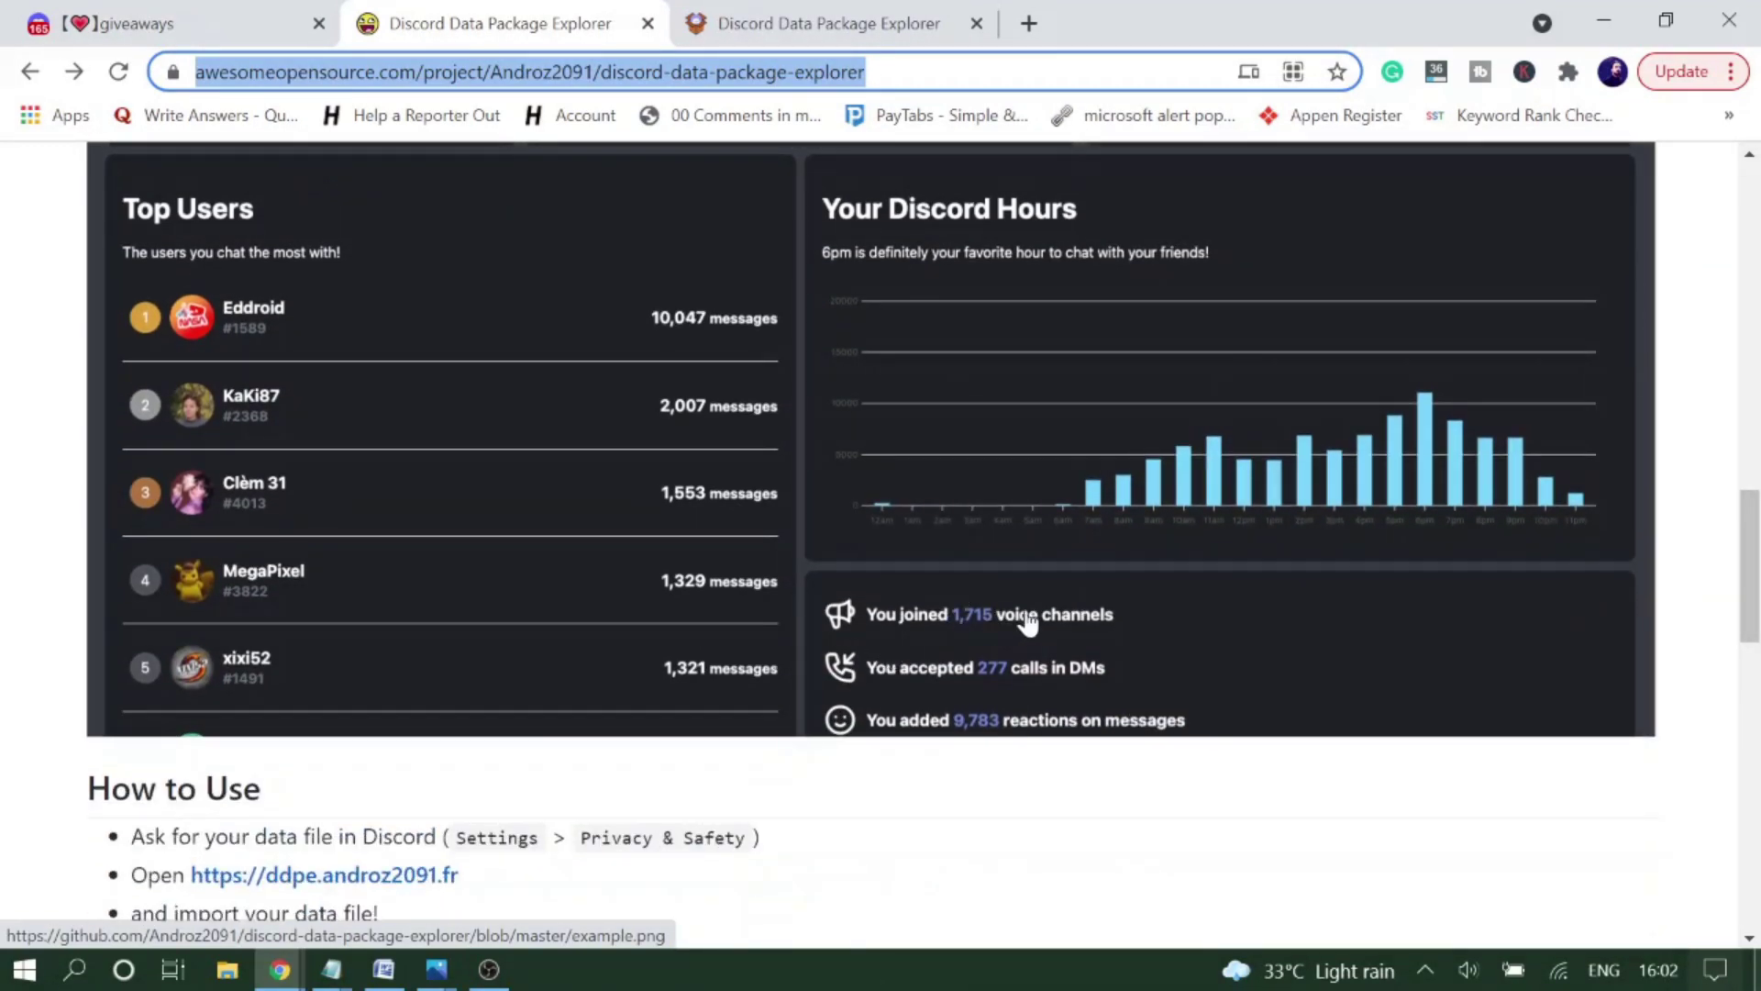